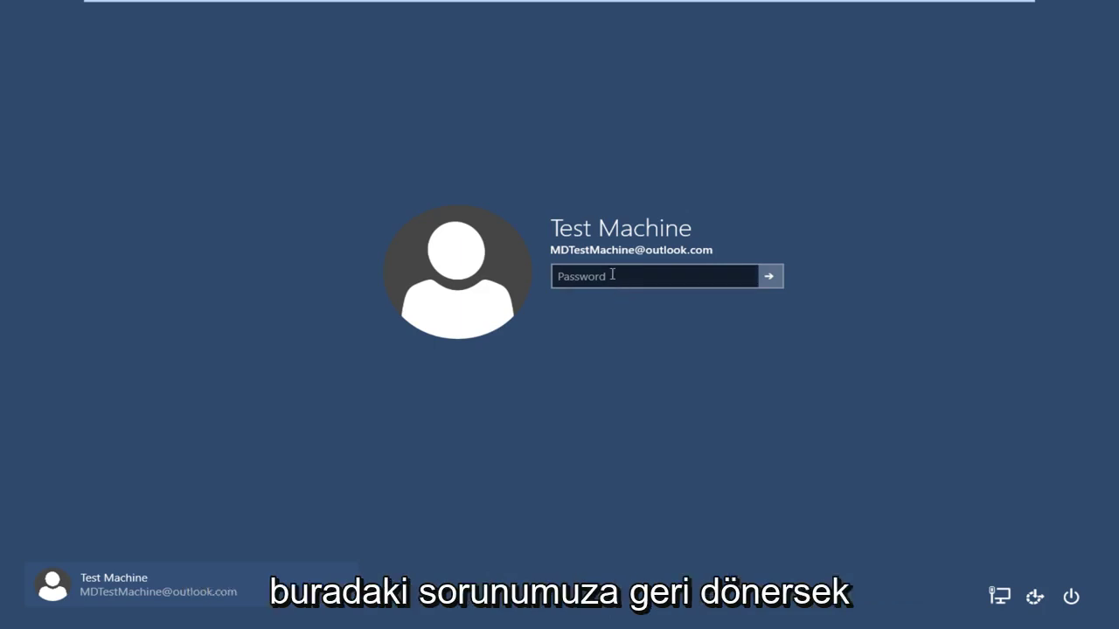
Try a guessed password on the Windows 10 lock screen, then leave VMware full-screen mode
{"action": "left_click", "coordinate": [611, 278]}
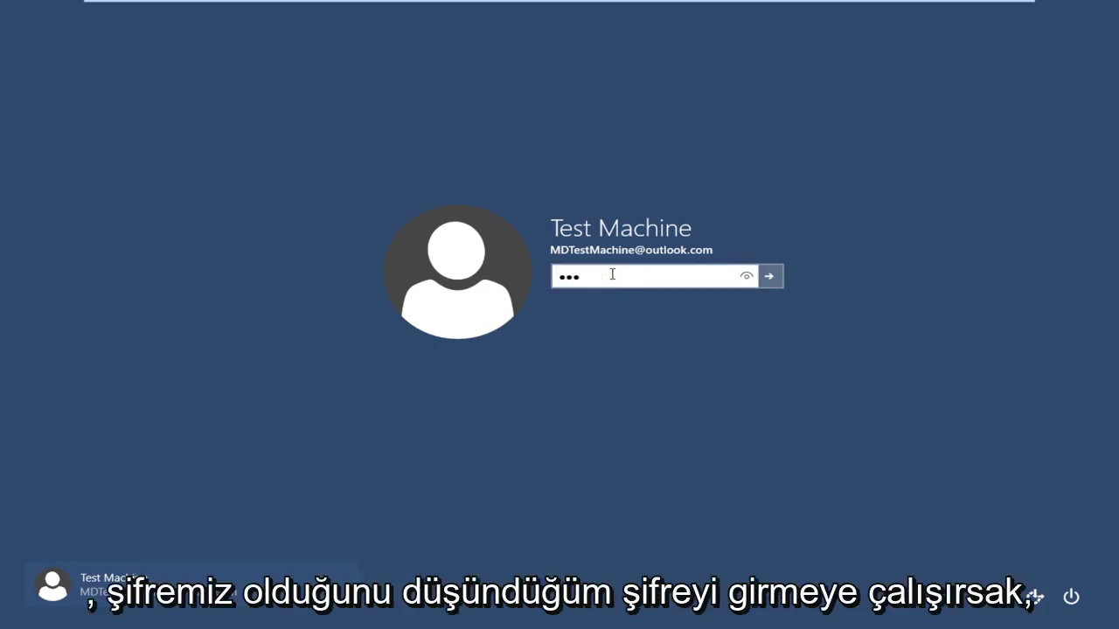
{"action": "key", "text": "Return"}
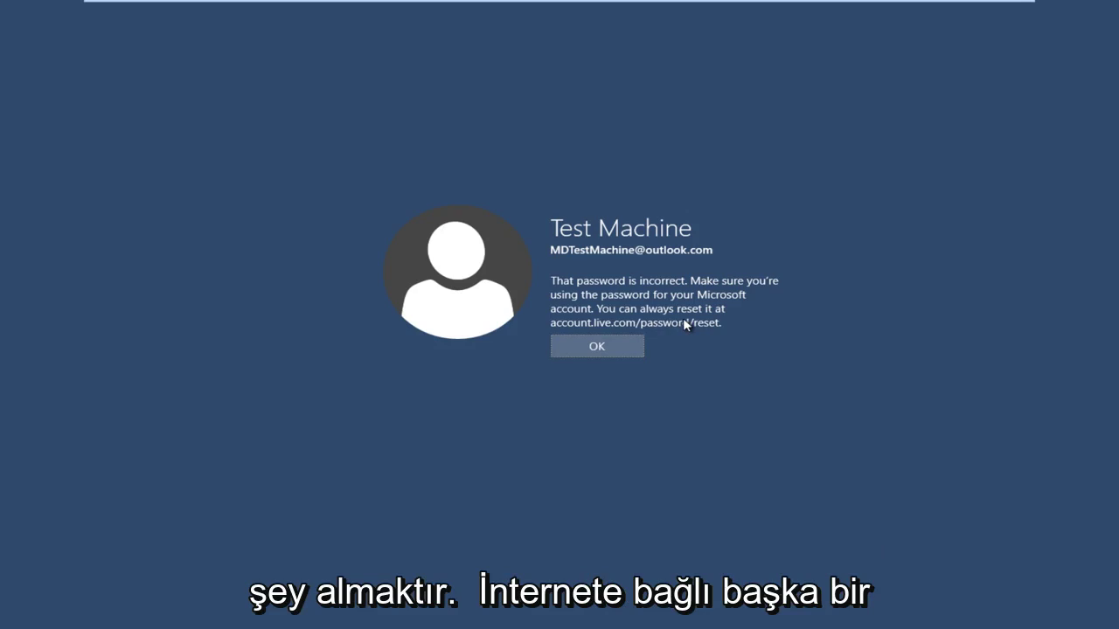
{"action": "left_click", "coordinate": [997, 13]}
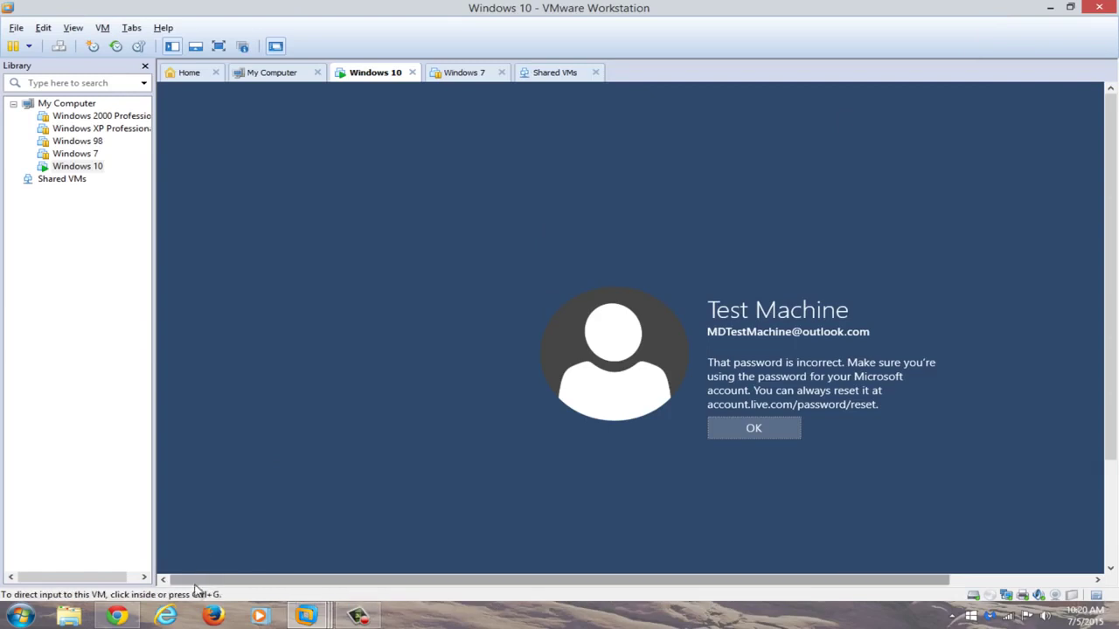
Launch Chrome and enter the accounts.live.com password reset address
{"action": "left_click", "coordinate": [121, 616]}
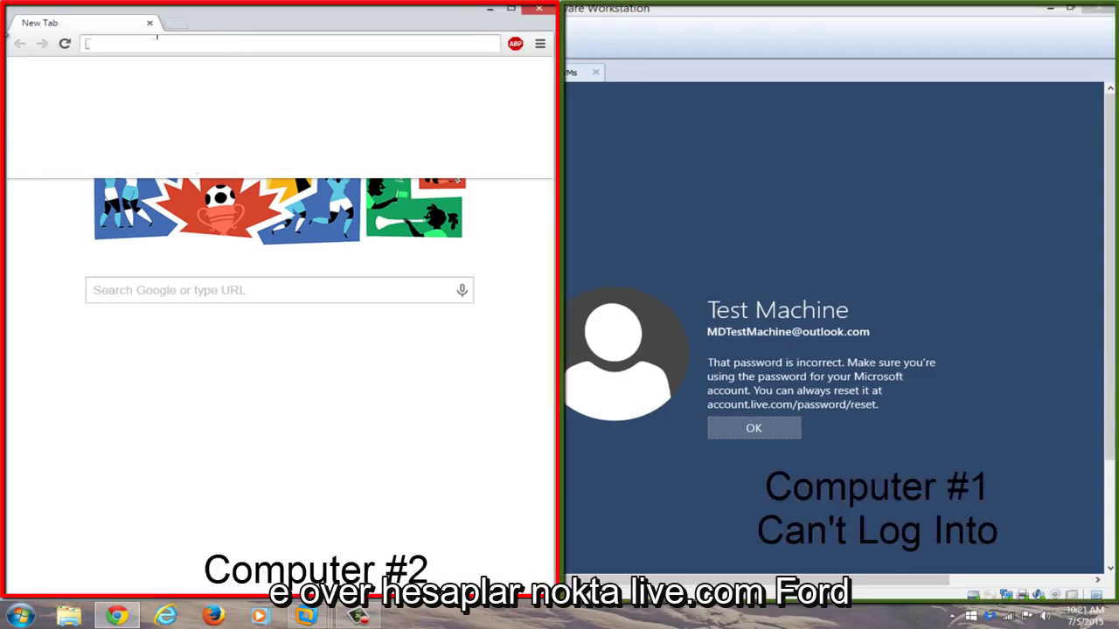
{"action": "type", "text": "accounts.live."}
{"action": "type", "text": "com/"}
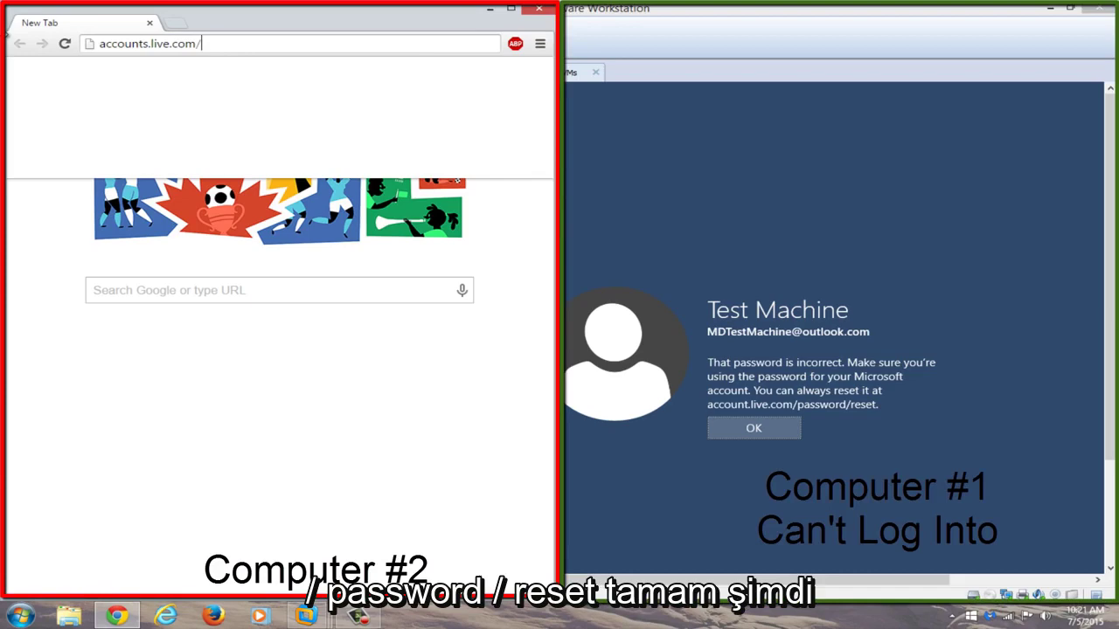
{"action": "type", "text": "password/"}
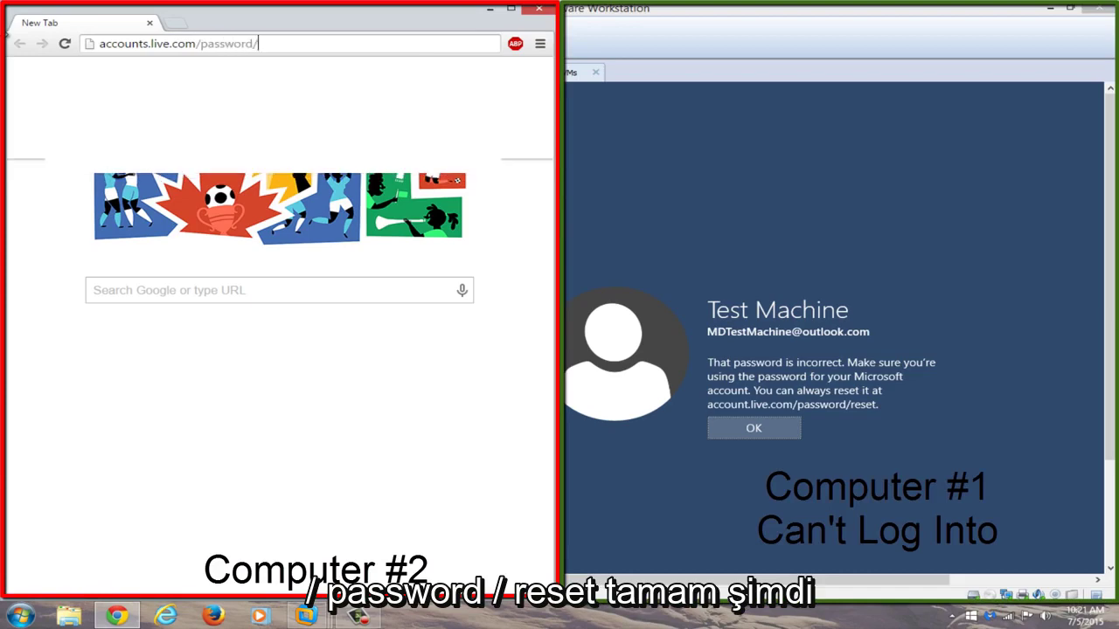
{"action": "type", "text": "reset"}
Load the reset page, maximize Chrome, and choose 'I forgot my password'
{"action": "key", "text": "Return"}
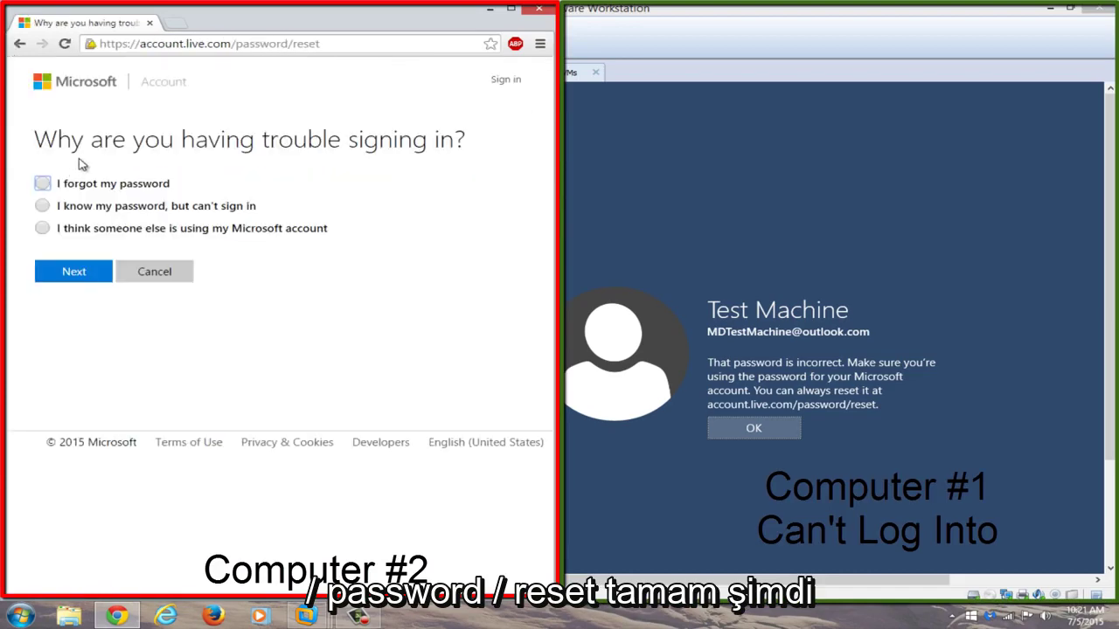
{"action": "left_click", "coordinate": [500, 9]}
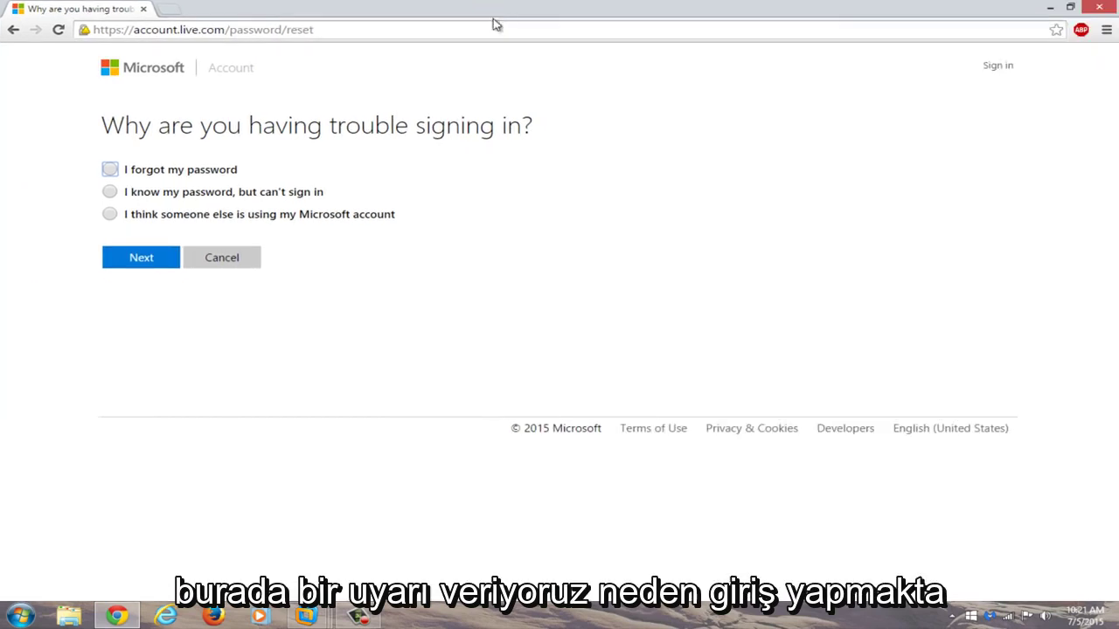
{"action": "left_click", "coordinate": [112, 170]}
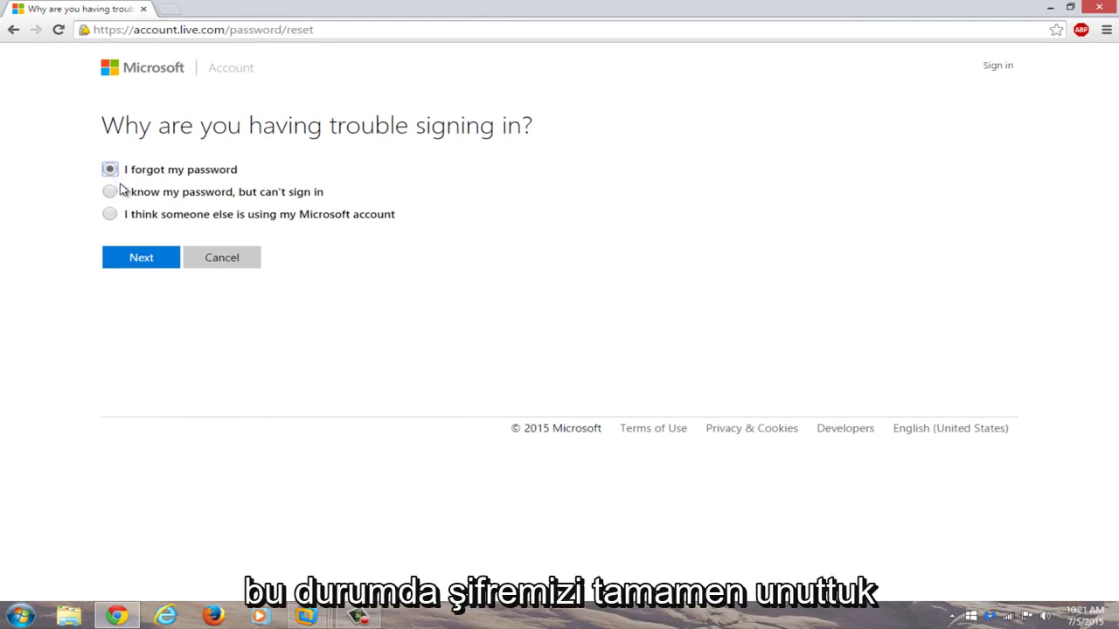
{"action": "left_click", "coordinate": [136, 260]}
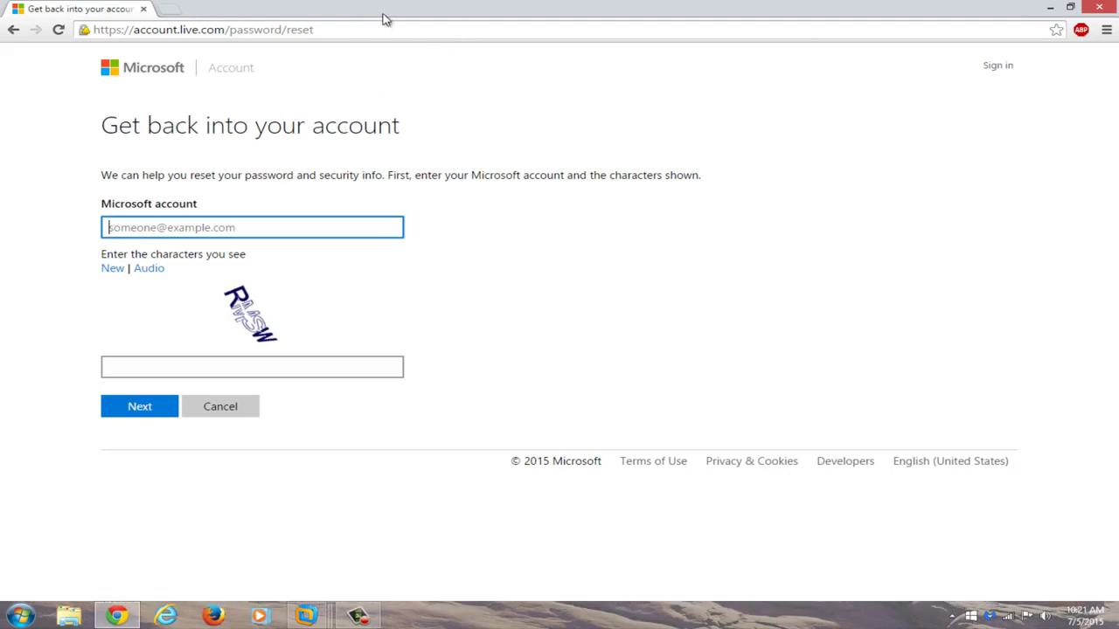
Snap Chrome to the left half, fill in the saved account address and captcha characters, and submit
{"action": "double_click", "coordinate": [684, 6]}
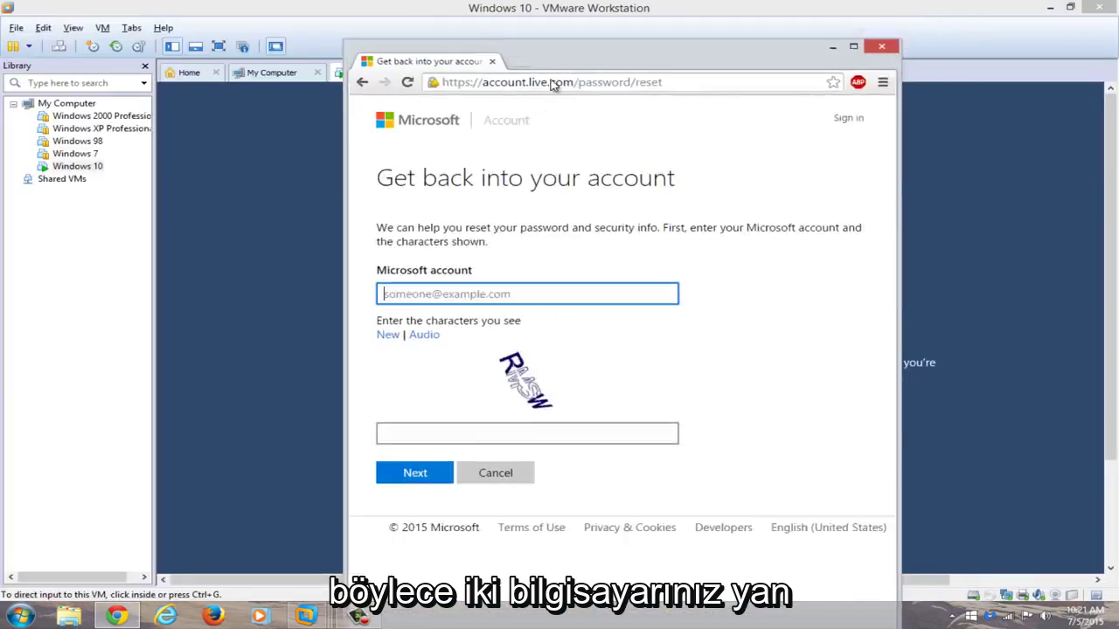
{"action": "key", "text": "super+Left"}
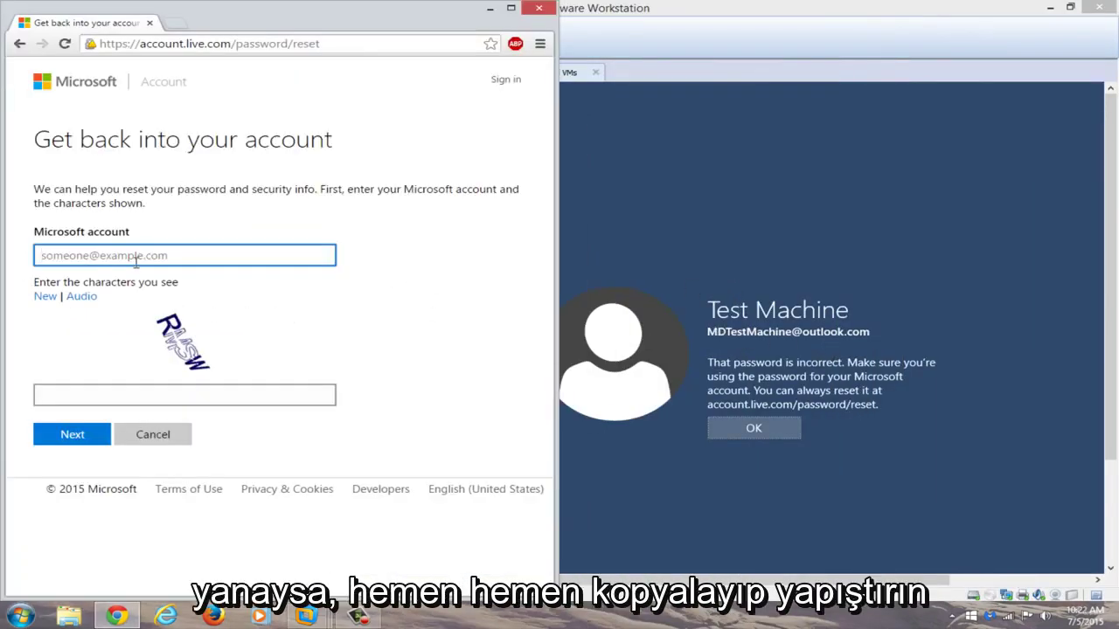
{"action": "left_click", "coordinate": [139, 252]}
{"action": "left_click", "coordinate": [130, 275]}
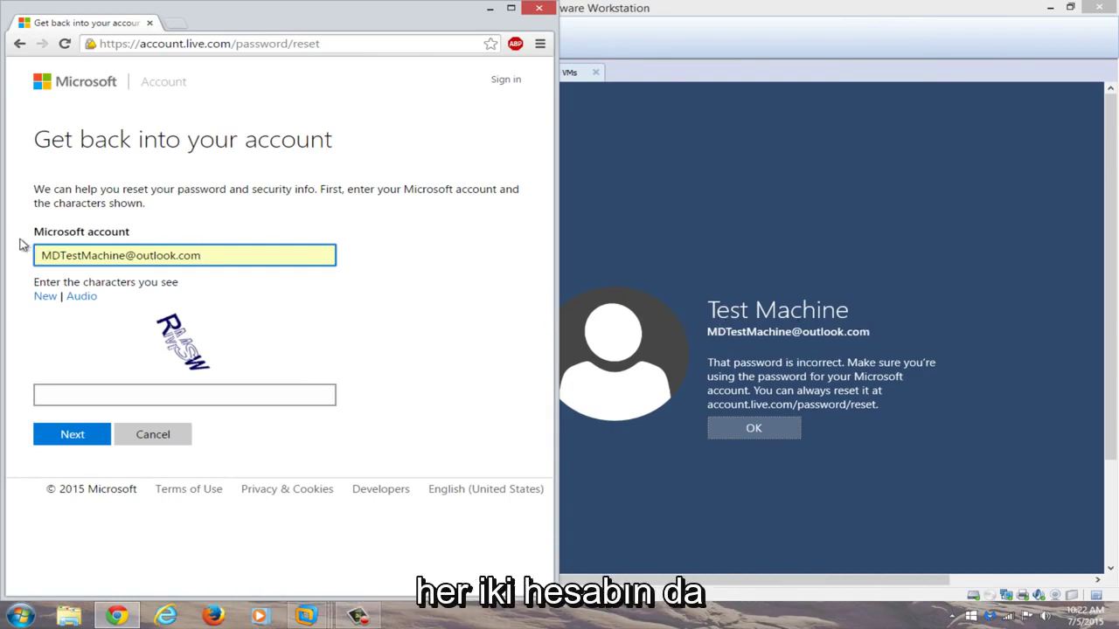
{"action": "left_click", "coordinate": [108, 398]}
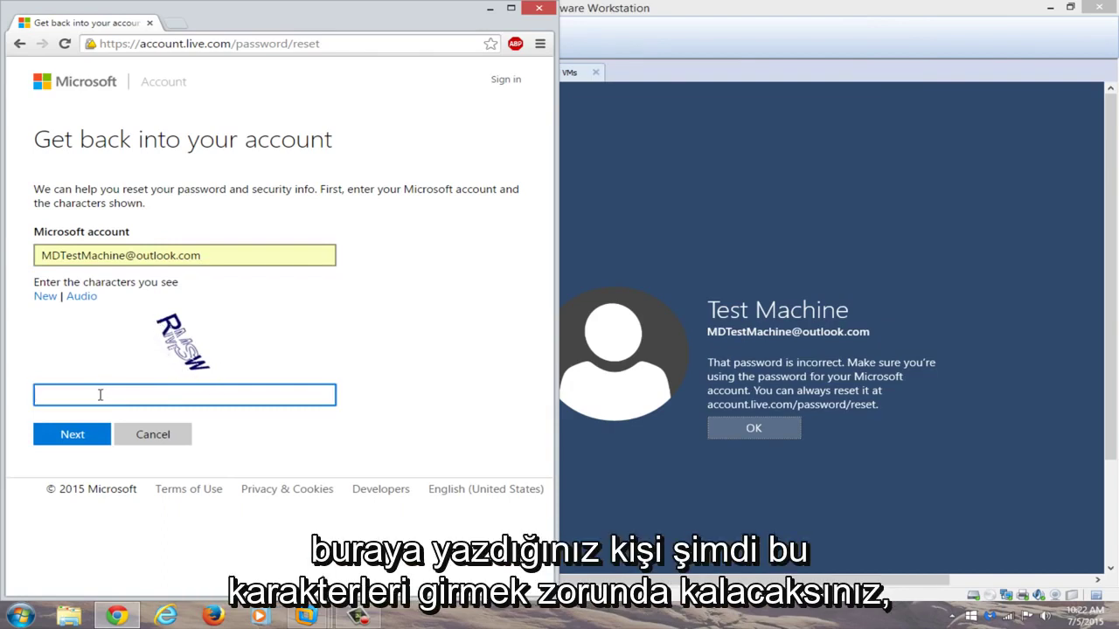
{"action": "type", "text": "R"}
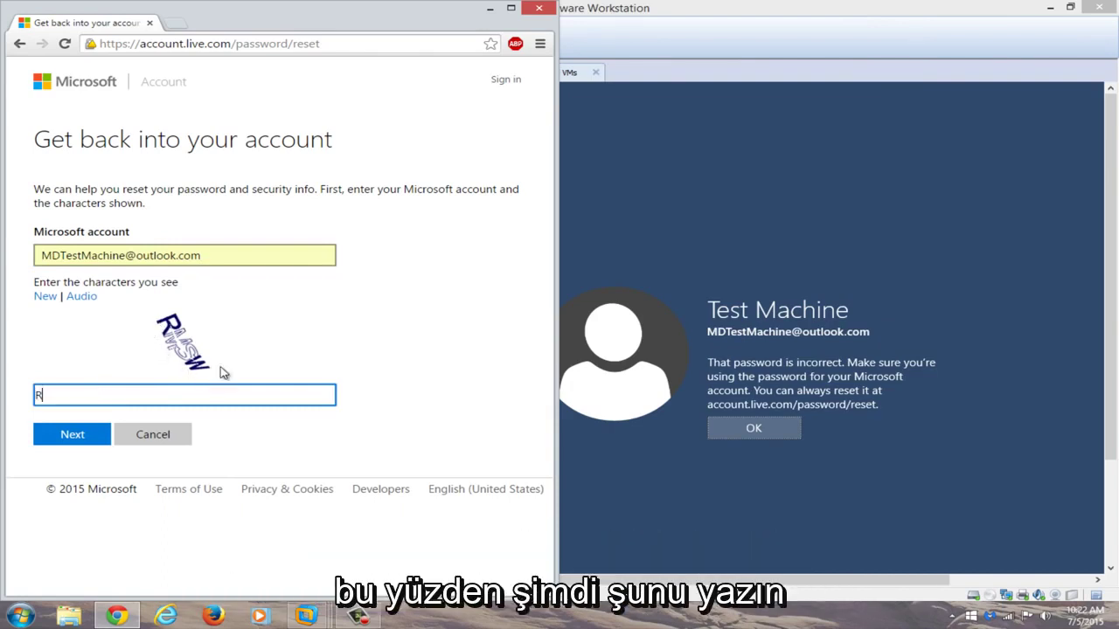
{"action": "type", "text": "MSW"}
{"action": "left_click", "coordinate": [73, 435]}
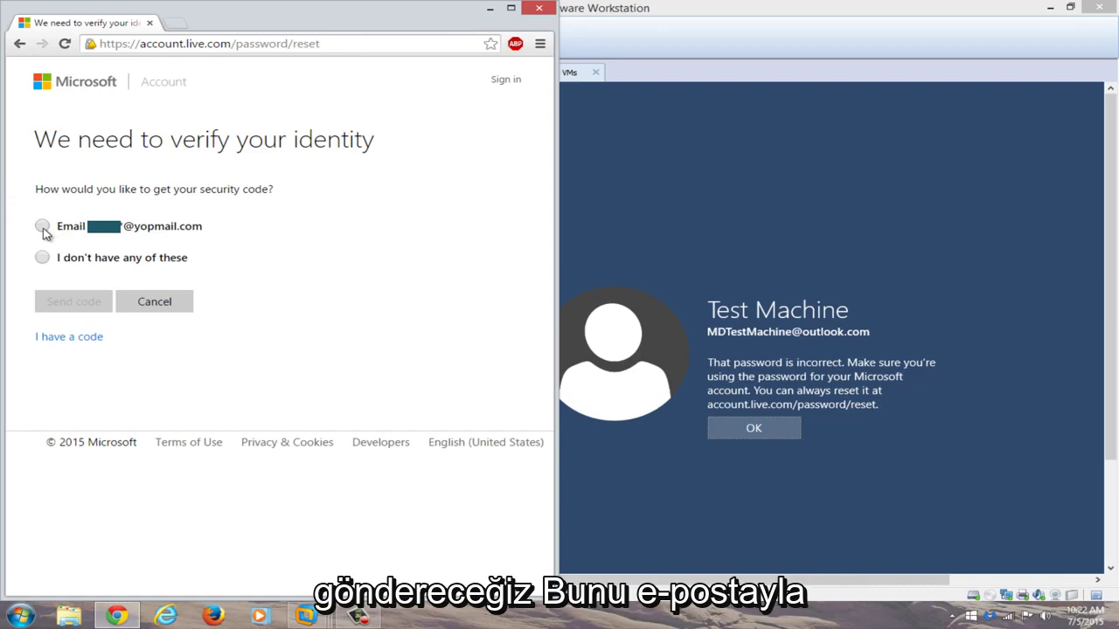
Choose the backup email option, complete its hidden part, and request the security code
{"action": "left_click", "coordinate": [42, 226]}
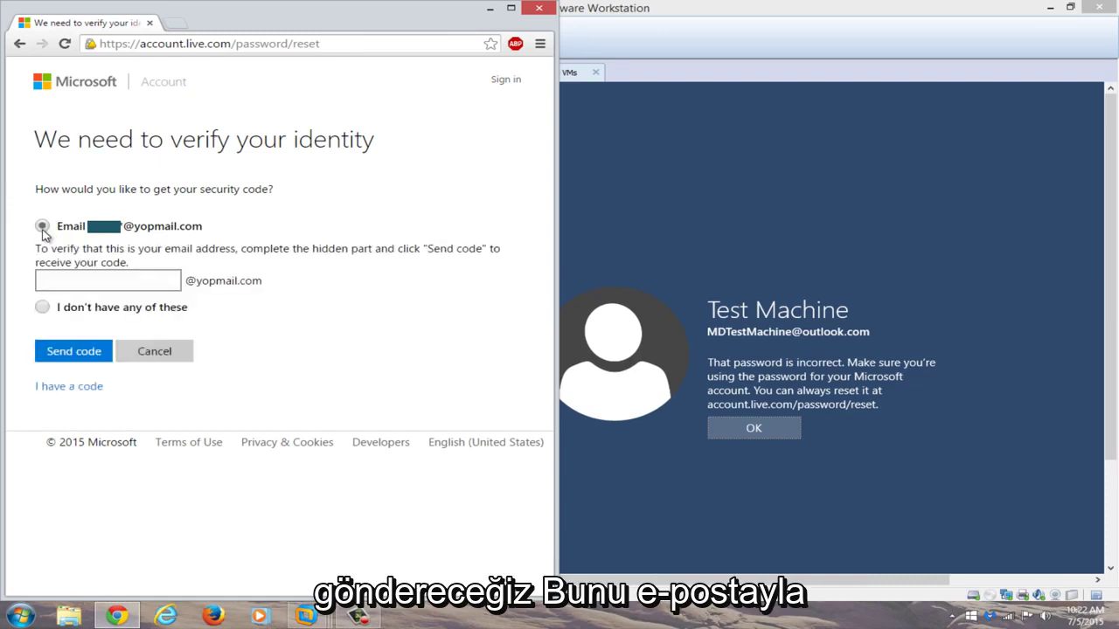
{"action": "left_click", "coordinate": [70, 285]}
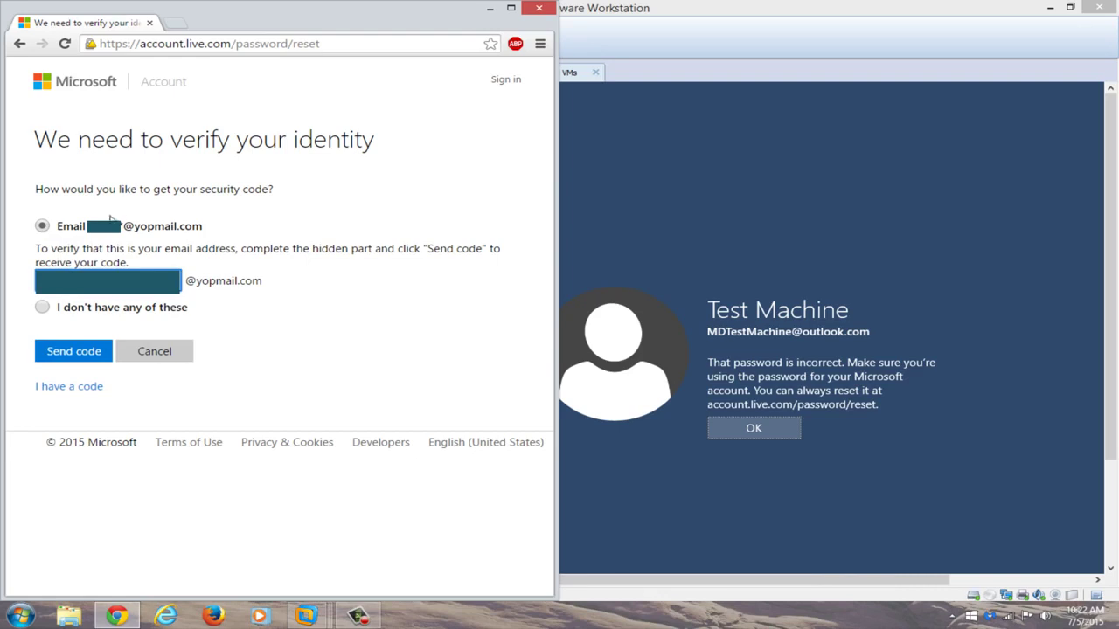
{"action": "left_click", "coordinate": [63, 352]}
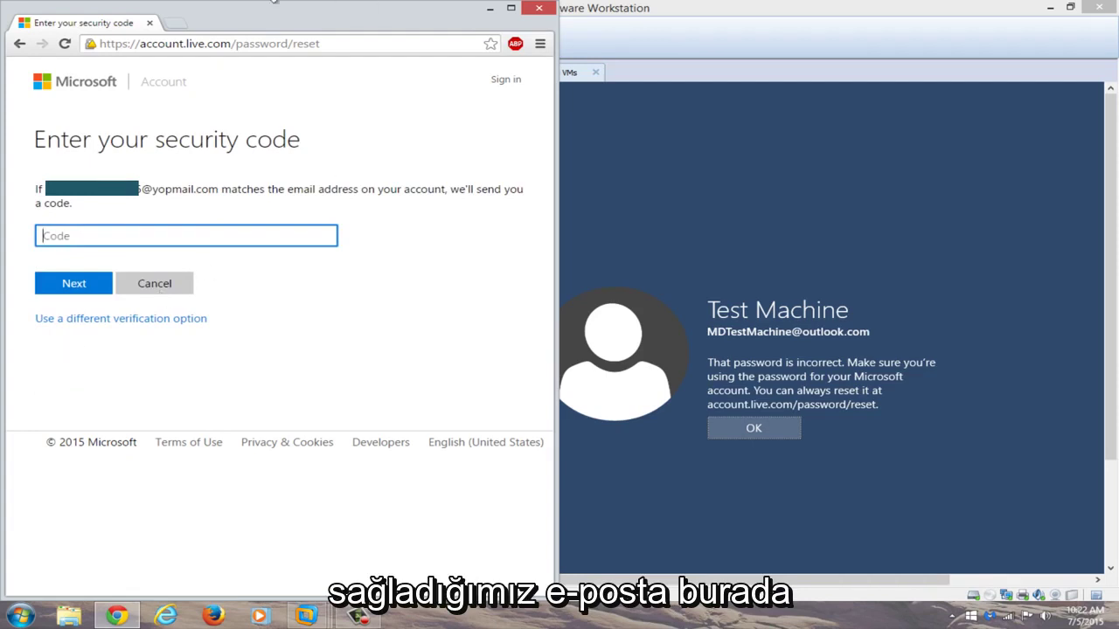
Open YOPmail in a new tab and move the VMware window to the right half
{"action": "left_click", "coordinate": [175, 26]}
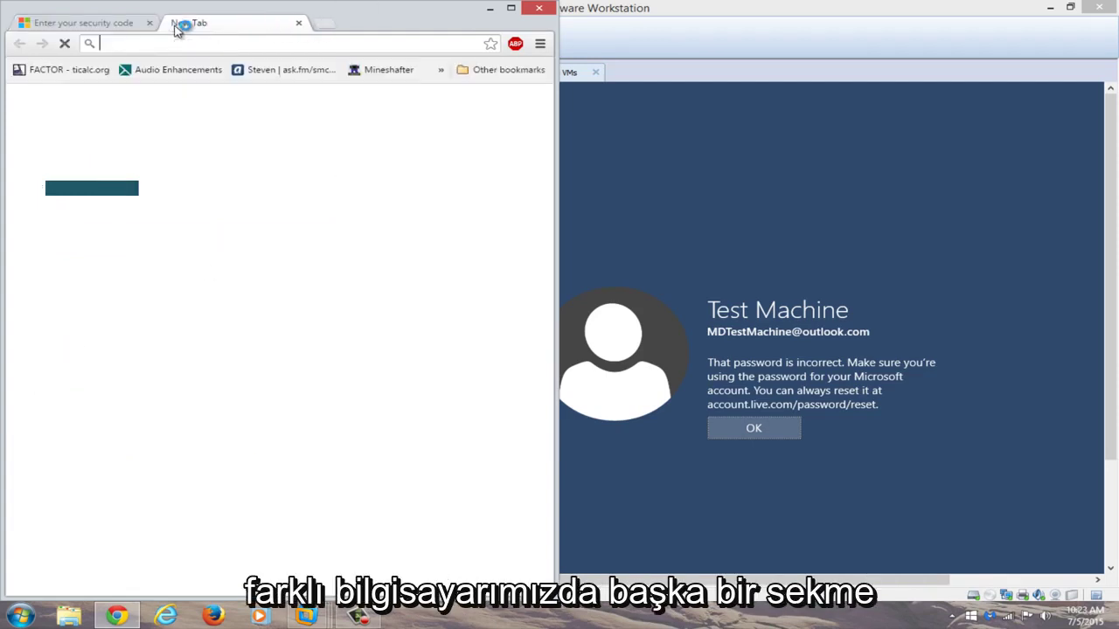
{"action": "type", "text": "yopma"}
{"action": "key", "text": "Return"}
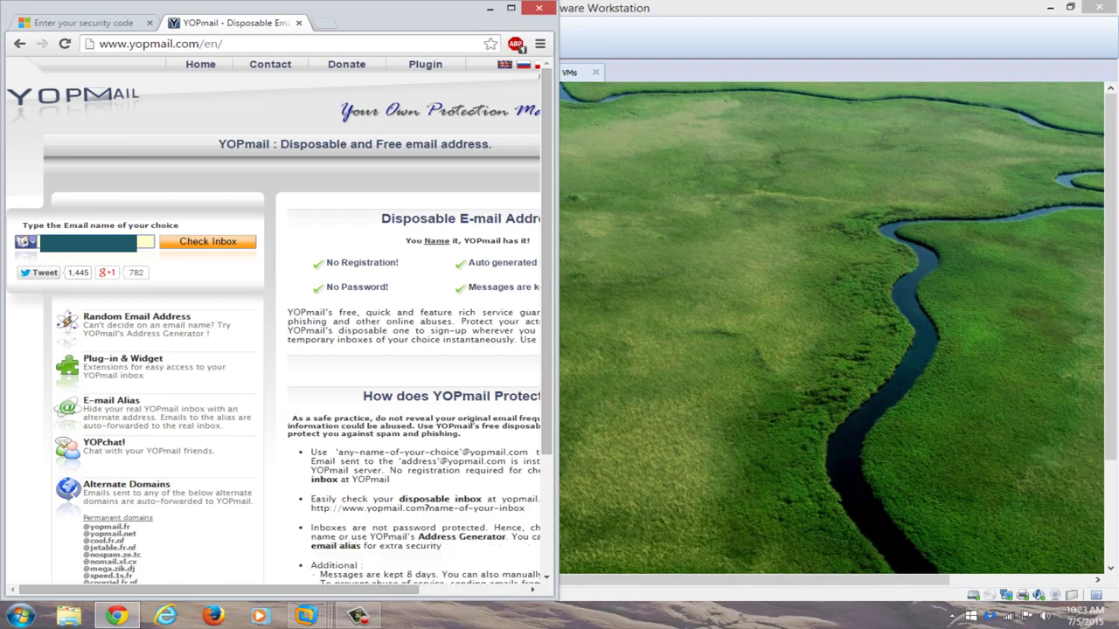
{"action": "left_click", "coordinate": [807, 392]}
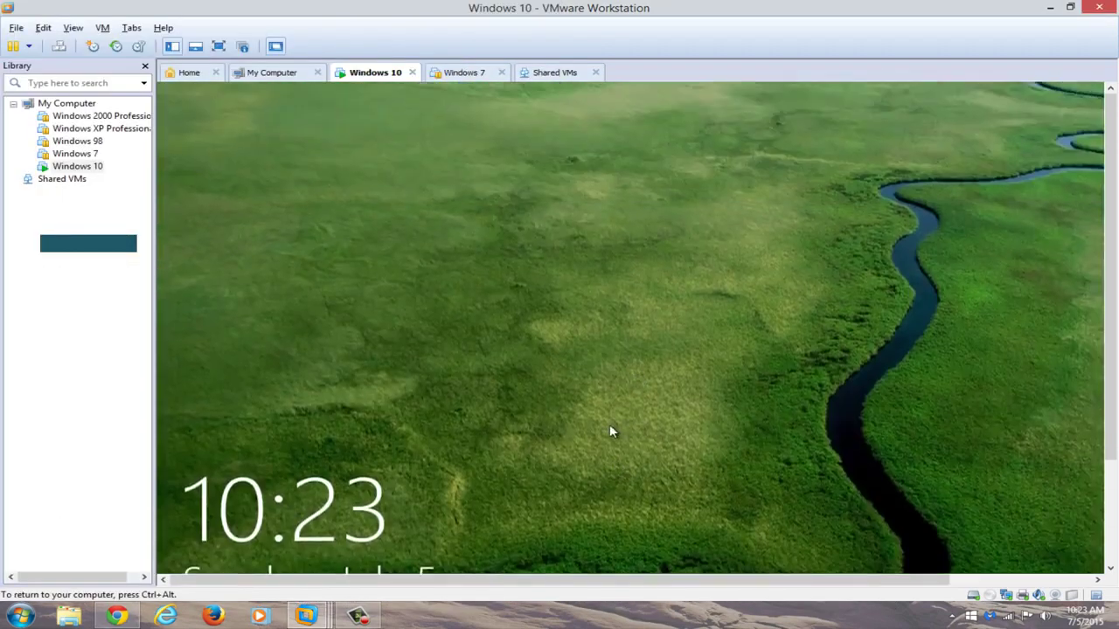
{"action": "left_click", "coordinate": [609, 429]}
{"action": "left_click_drag", "start_coordinate": [562, 12], "coordinate": [1118, 30]}
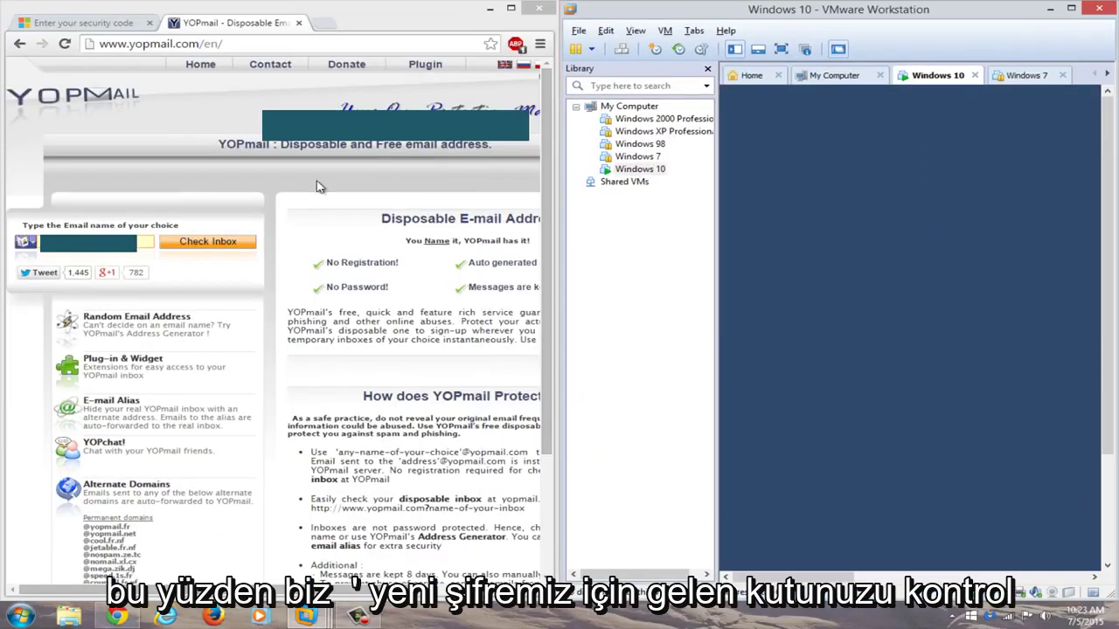
Copy the reset code from the Microsoft email in the YOPmail inbox and return to the code page
{"action": "left_click", "coordinate": [196, 245]}
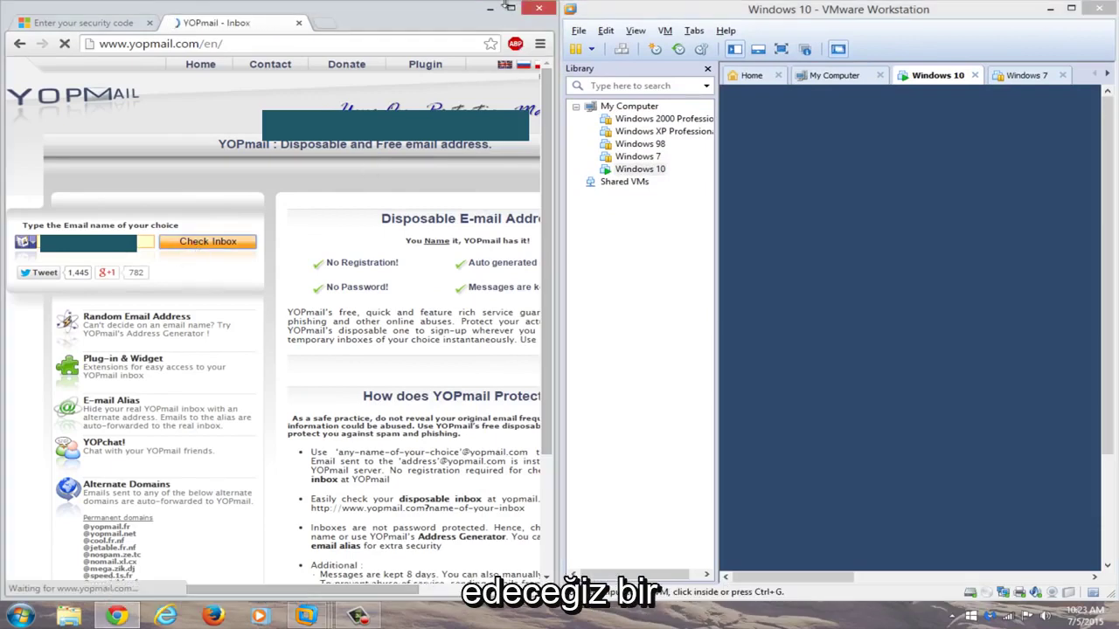
{"action": "left_click", "coordinate": [511, 8]}
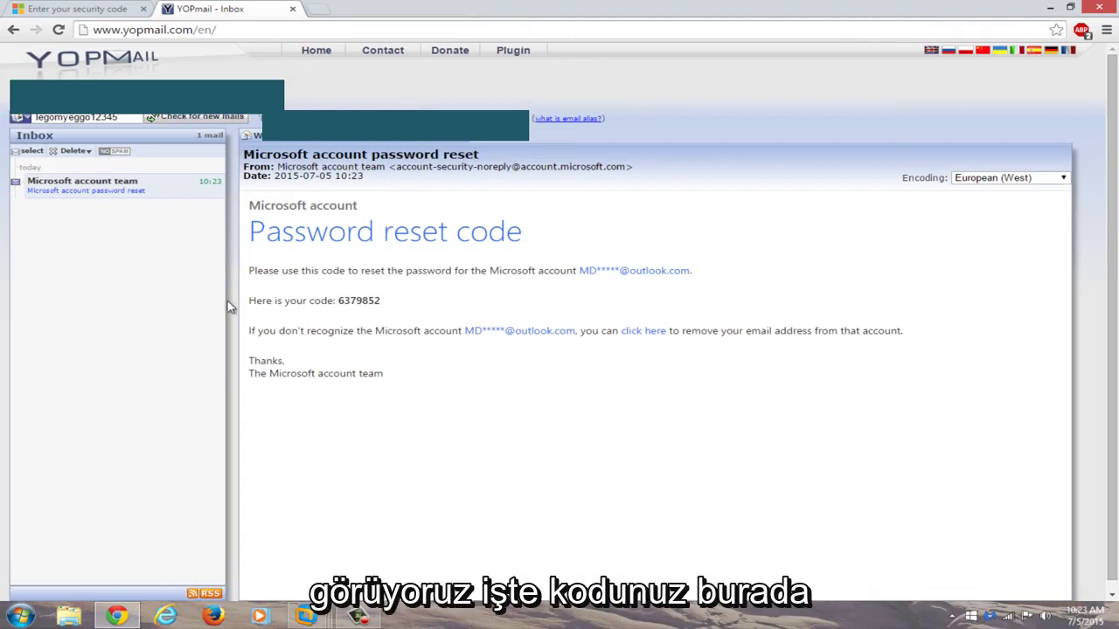
{"action": "left_click_drag", "start_coordinate": [399, 300], "coordinate": [337, 301]}
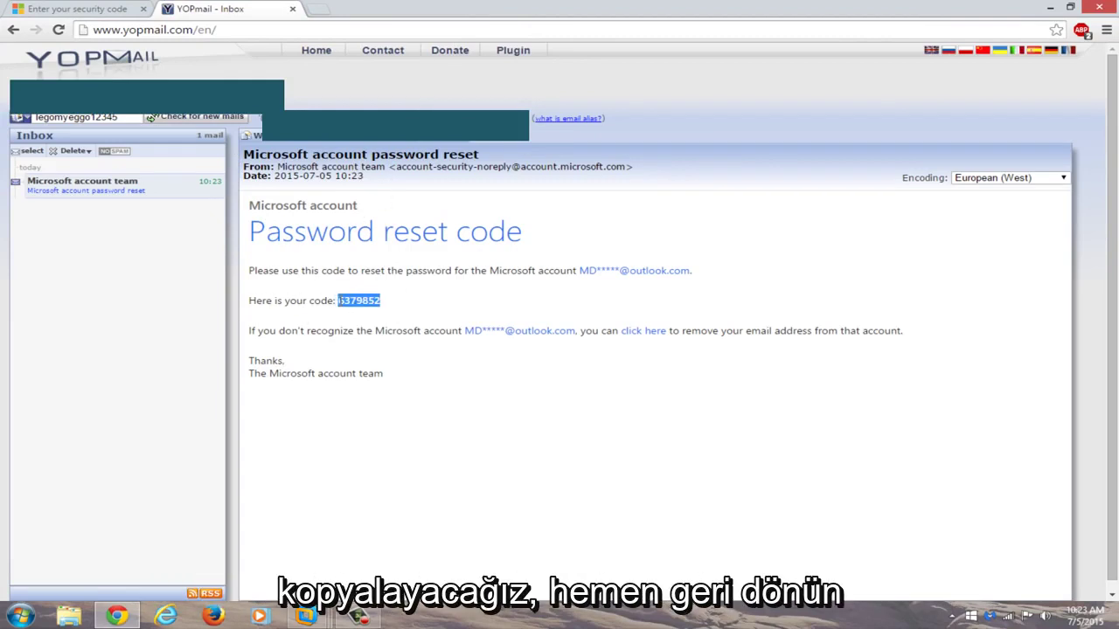
{"action": "right_click", "coordinate": [344, 300]}
{"action": "left_click", "coordinate": [376, 310]}
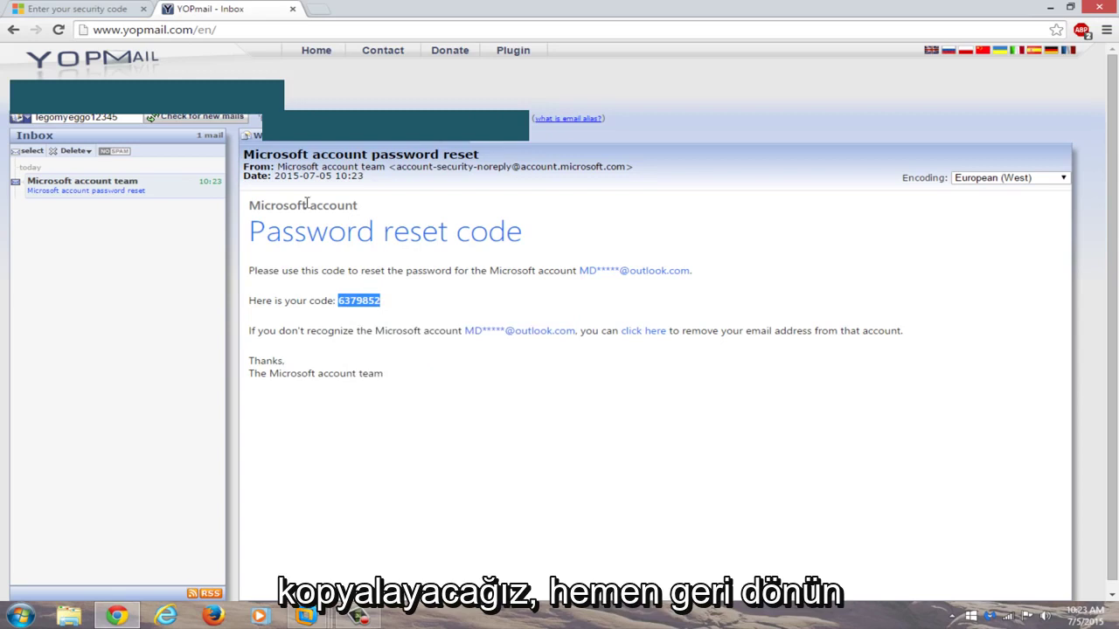
{"action": "left_click", "coordinate": [32, 9]}
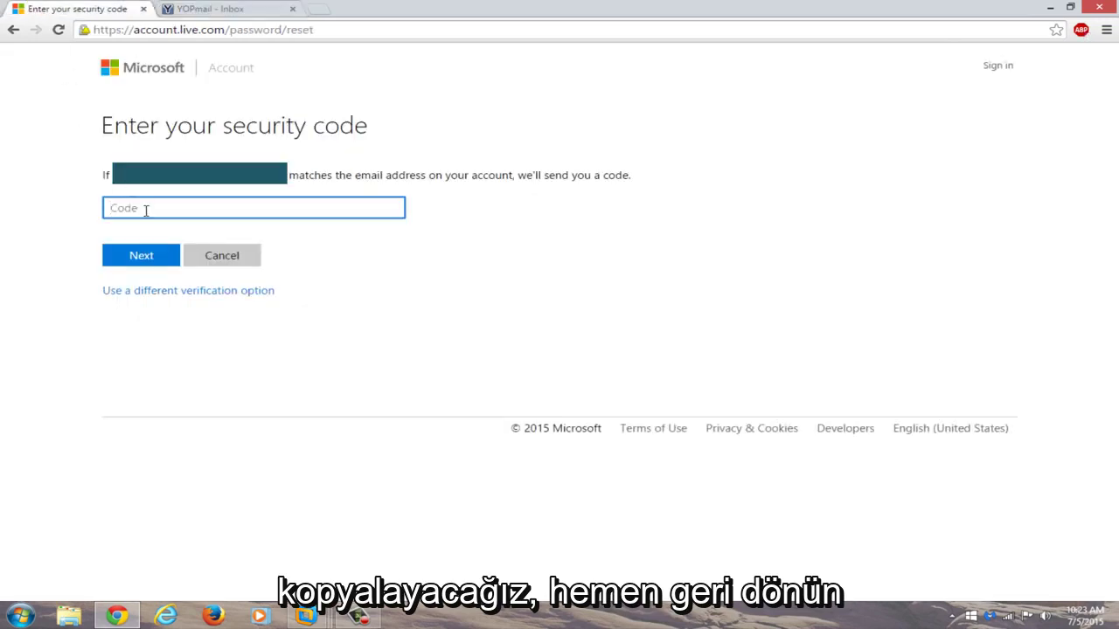
Submit the emailed code, set and confirm the new password, and continue past recovery
{"action": "key", "text": "ctrl+v"}
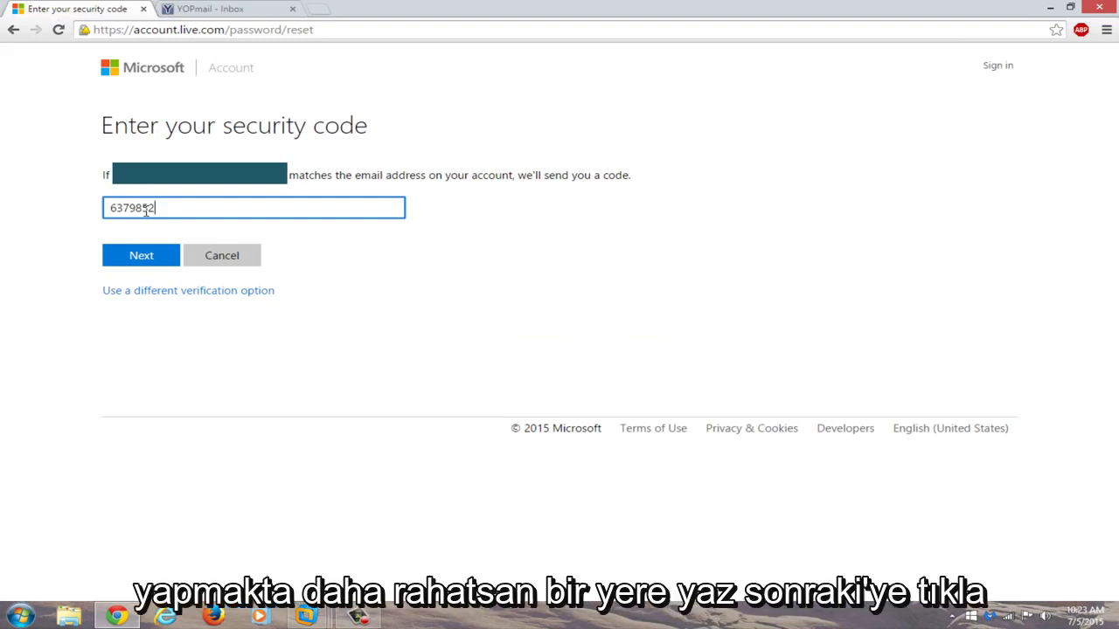
{"action": "left_click", "coordinate": [148, 256]}
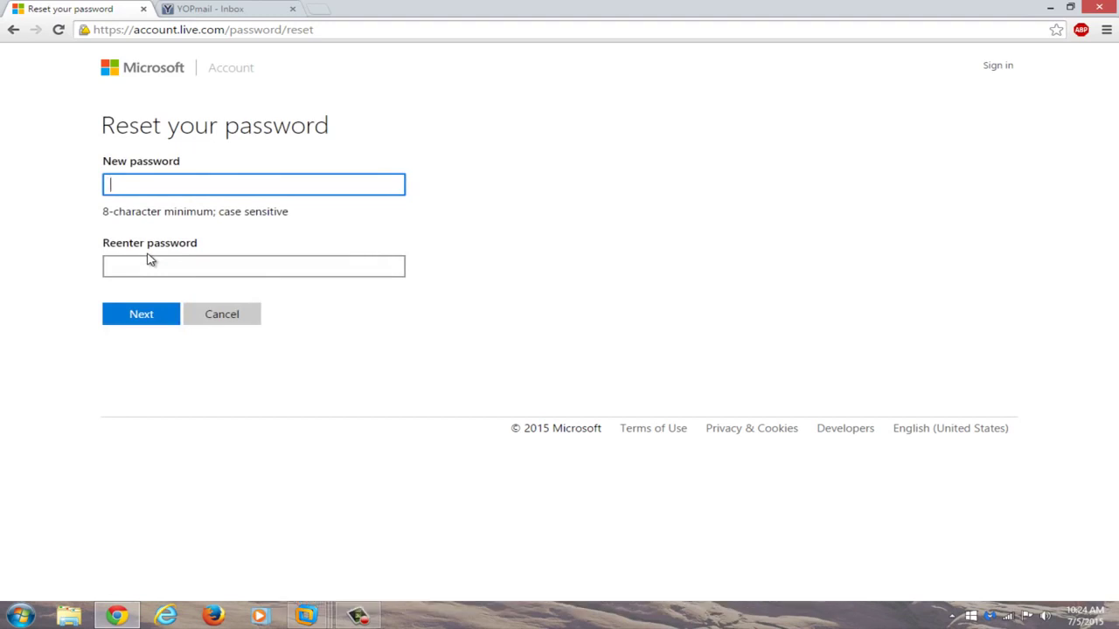
{"action": "type", "text": "••"}
{"action": "type", "text": "••••"}
{"action": "left_click", "coordinate": [145, 269]}
{"action": "type", "text": "•"}
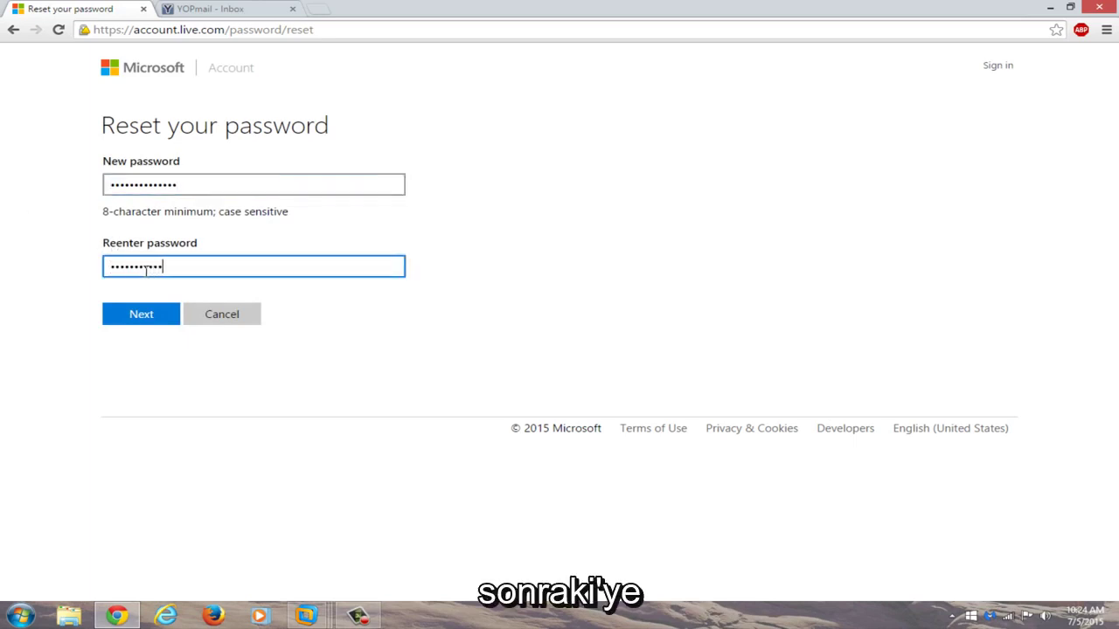
{"action": "type", "text": "•••"}
{"action": "left_click", "coordinate": [131, 317]}
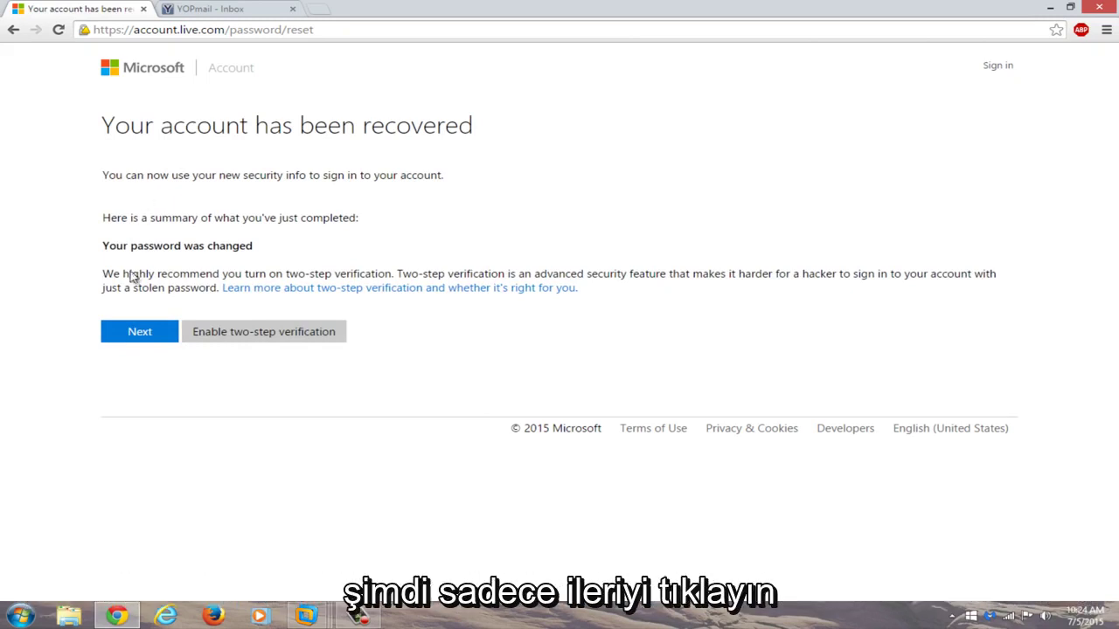
{"action": "left_click", "coordinate": [125, 336]}
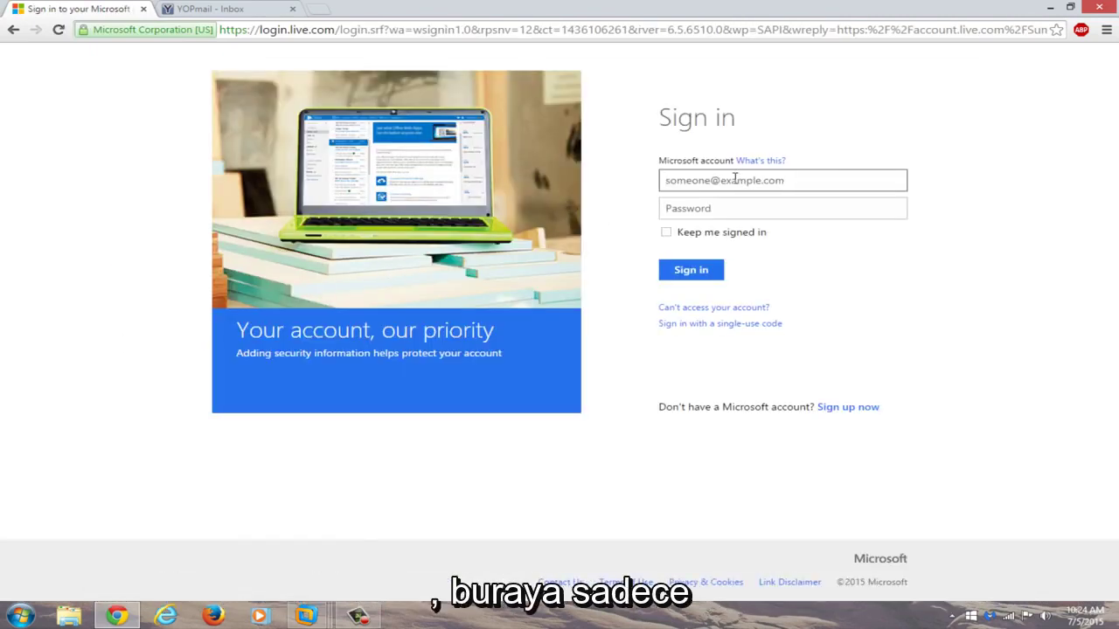
Clear the mistakenly pasted code and enter the Microsoft account email address
{"action": "key", "text": "ctrl+v"}
{"action": "double_click", "coordinate": [734, 179]}
{"action": "key", "text": "BackSpace"}
{"action": "type", "text": "MDTe"}
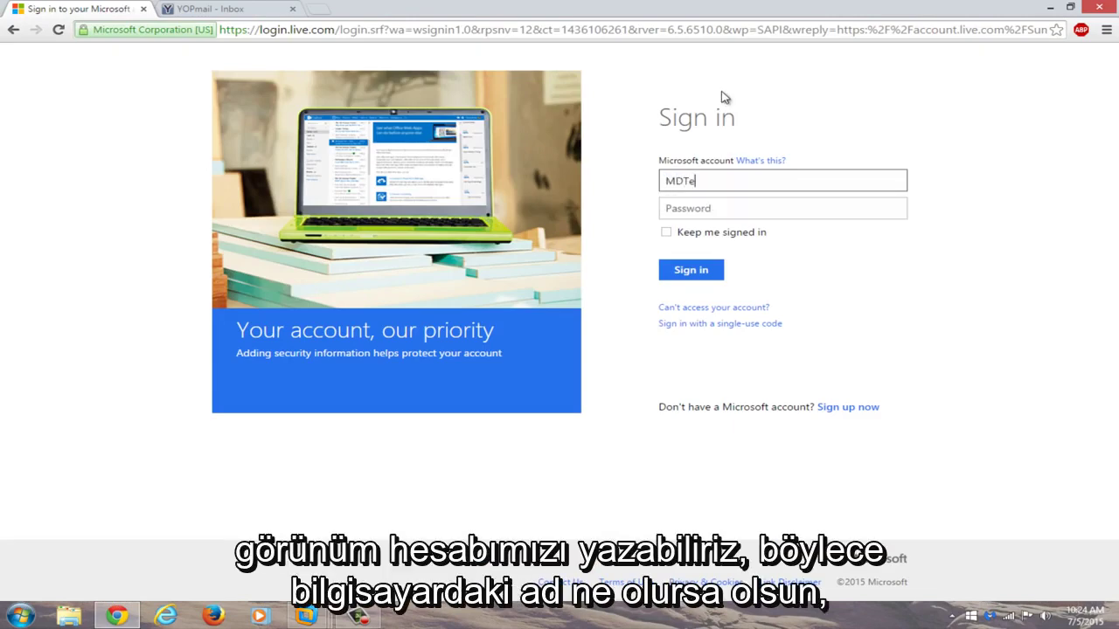
{"action": "type", "text": "ch"}
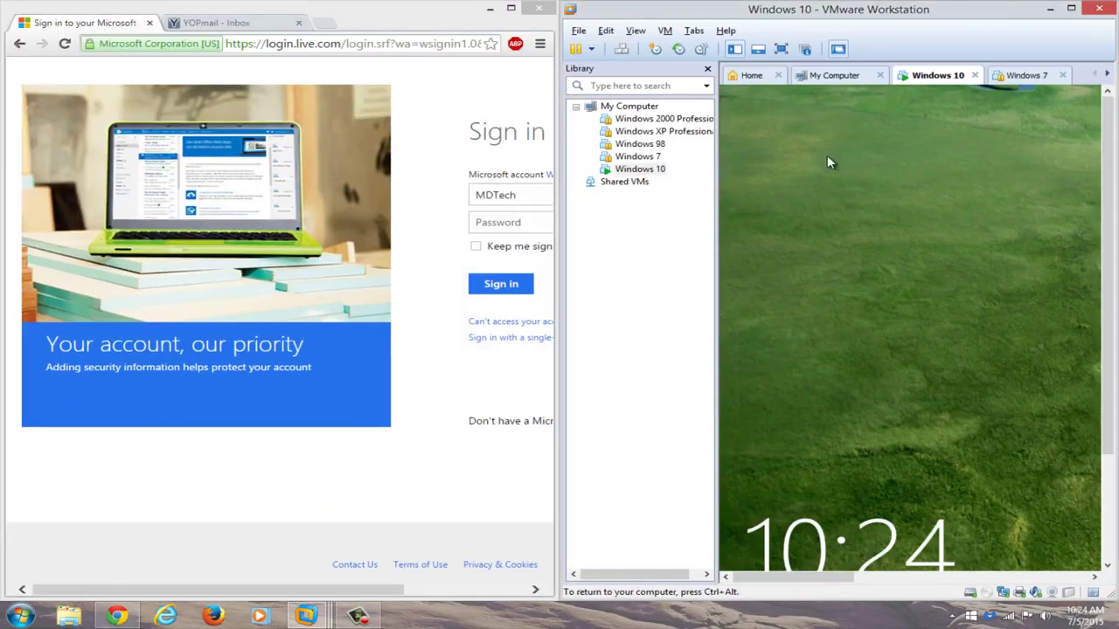
{"action": "left_click", "coordinate": [830, 163]}
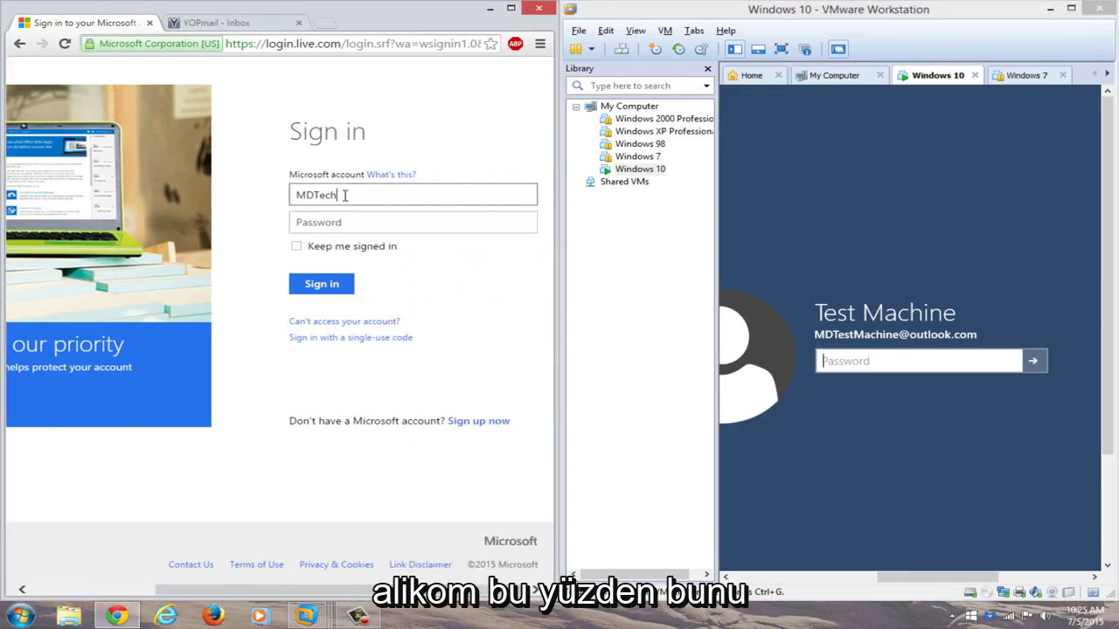
{"action": "type", "text": "Machine"}
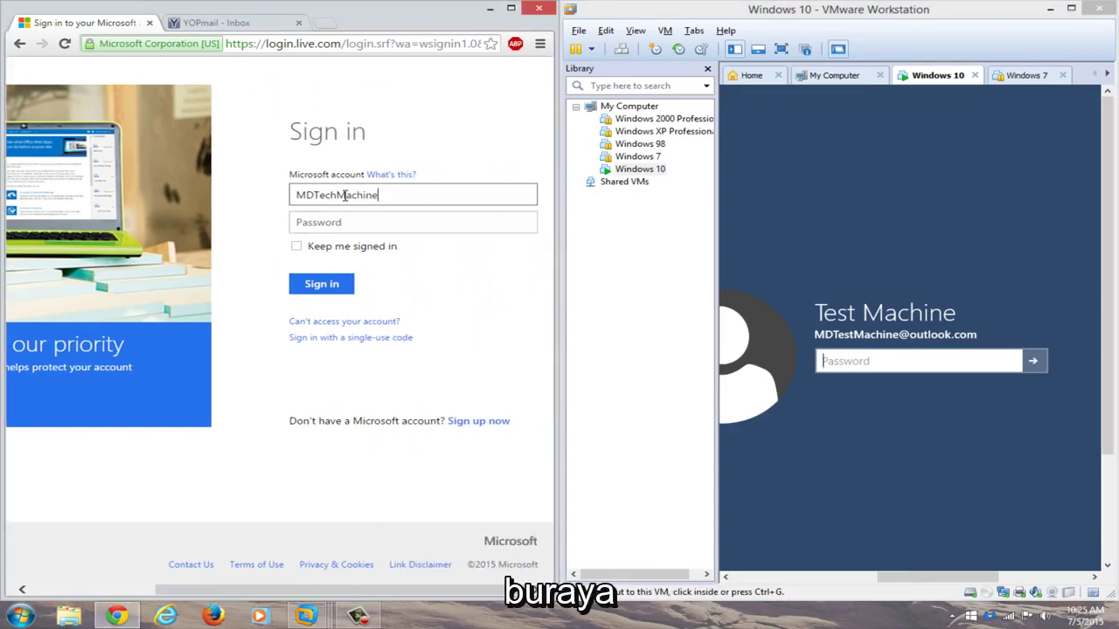
{"action": "key", "text": "ctrl+a"}
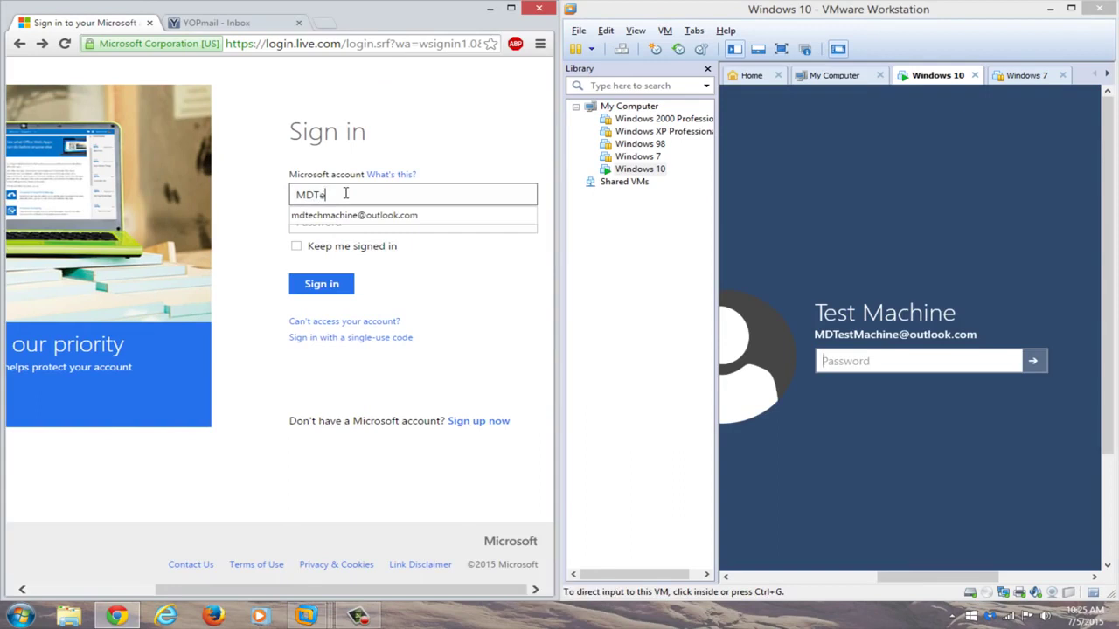
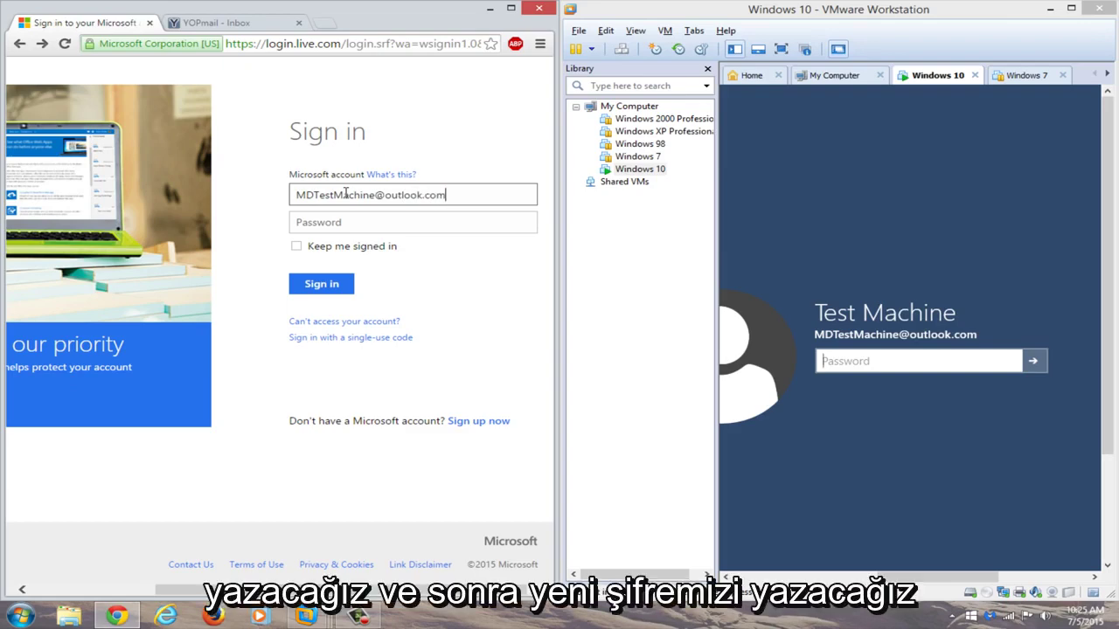
Enter the new password, sign in, and dismiss Chrome's save-password prompt
{"action": "left_click", "coordinate": [415, 229]}
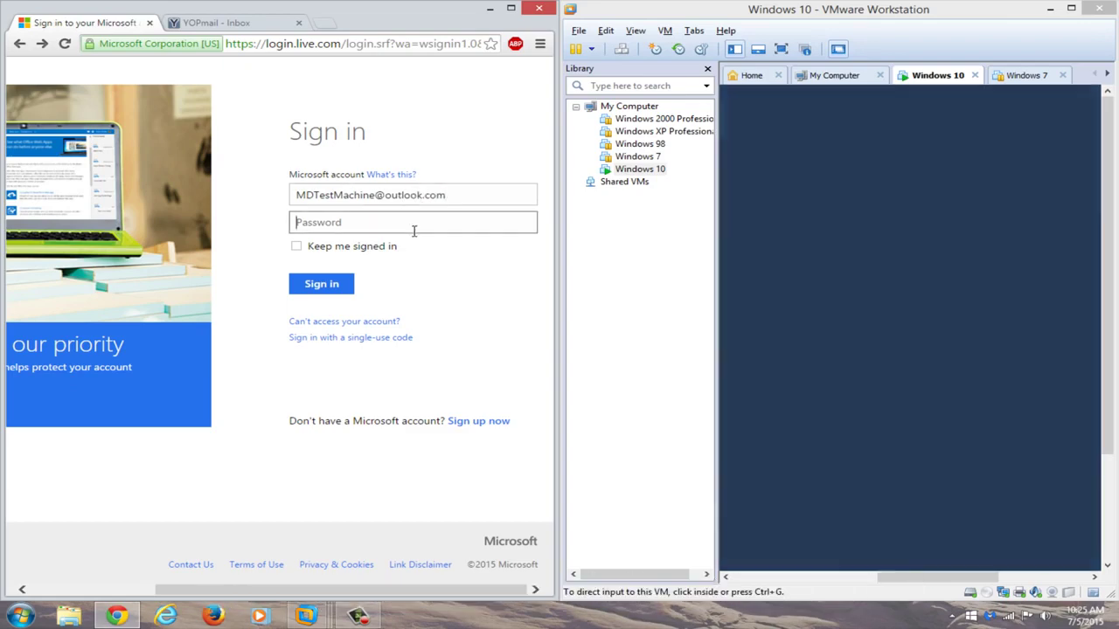
{"action": "type", "text": "••••••"}
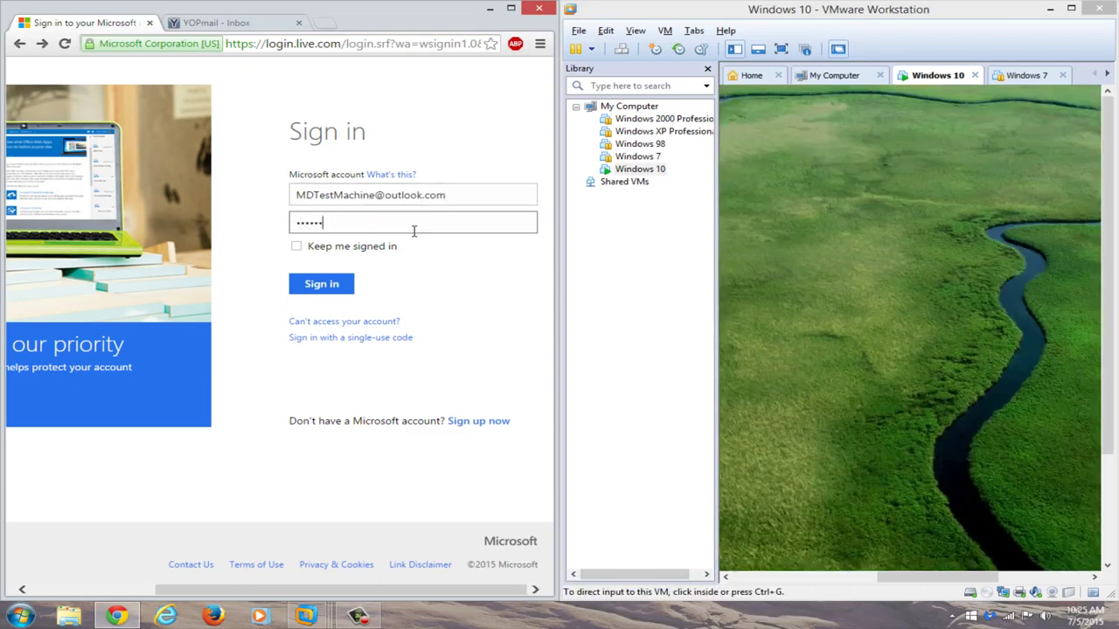
{"action": "type", "text": "••••••••"}
{"action": "key", "text": "Return"}
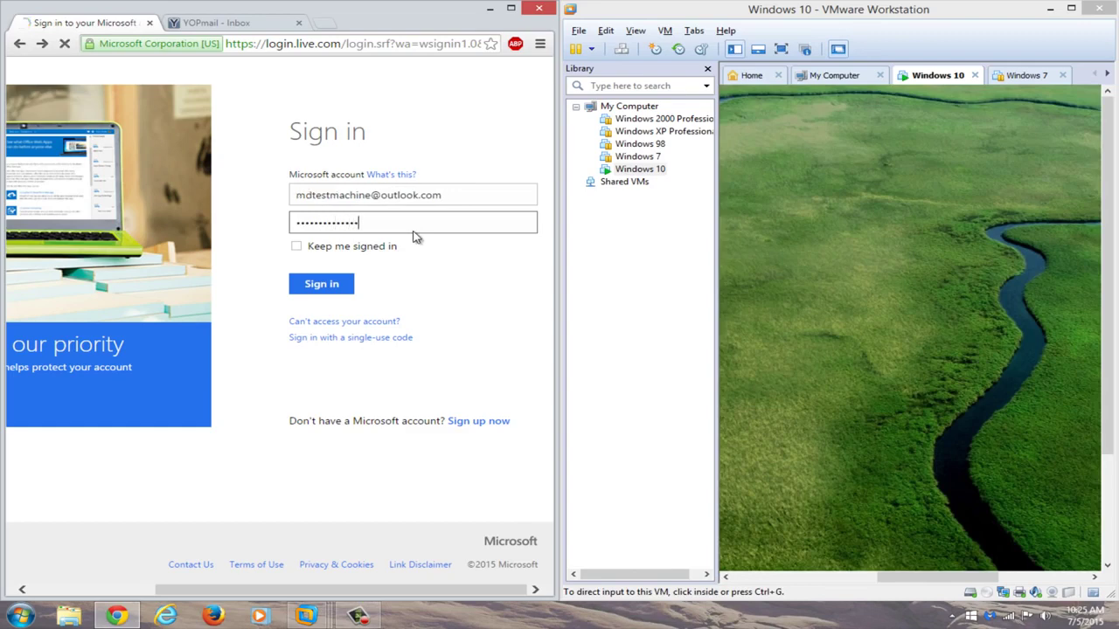
{"action": "left_click", "coordinate": [359, 293]}
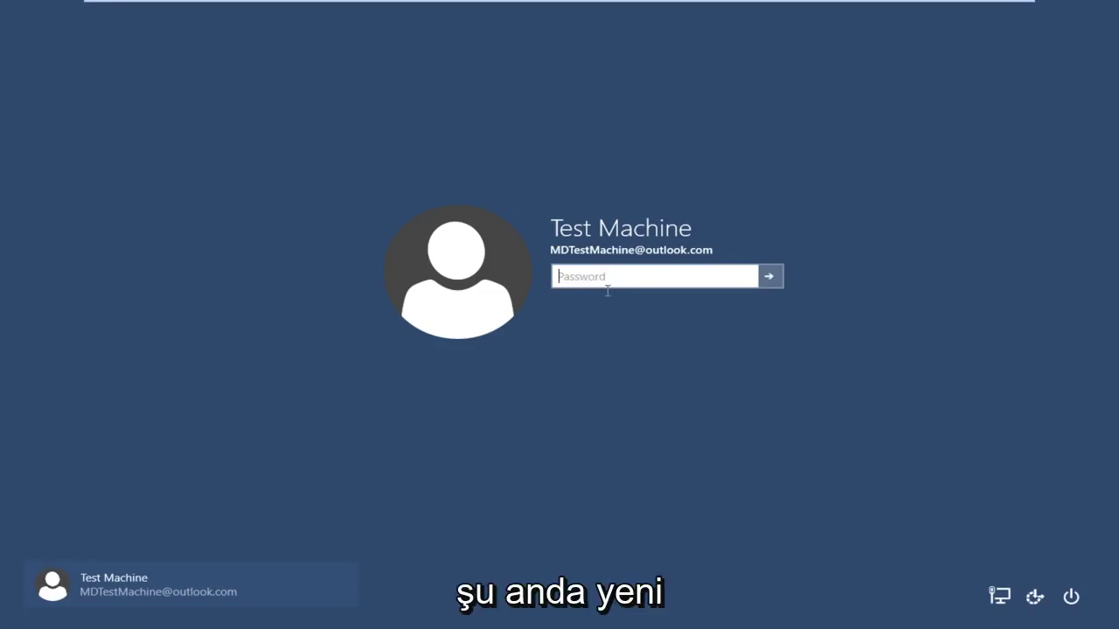
Type the new password into the VM's Windows 10 password box and submit it
{"action": "type", "text": "••"}
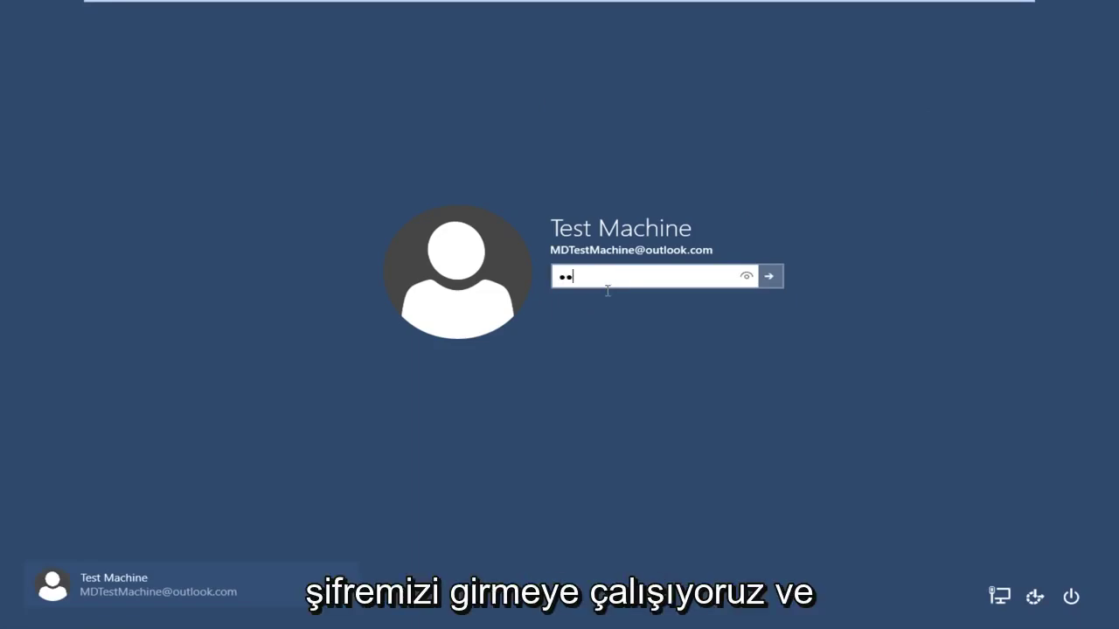
{"action": "type", "text": "••••"}
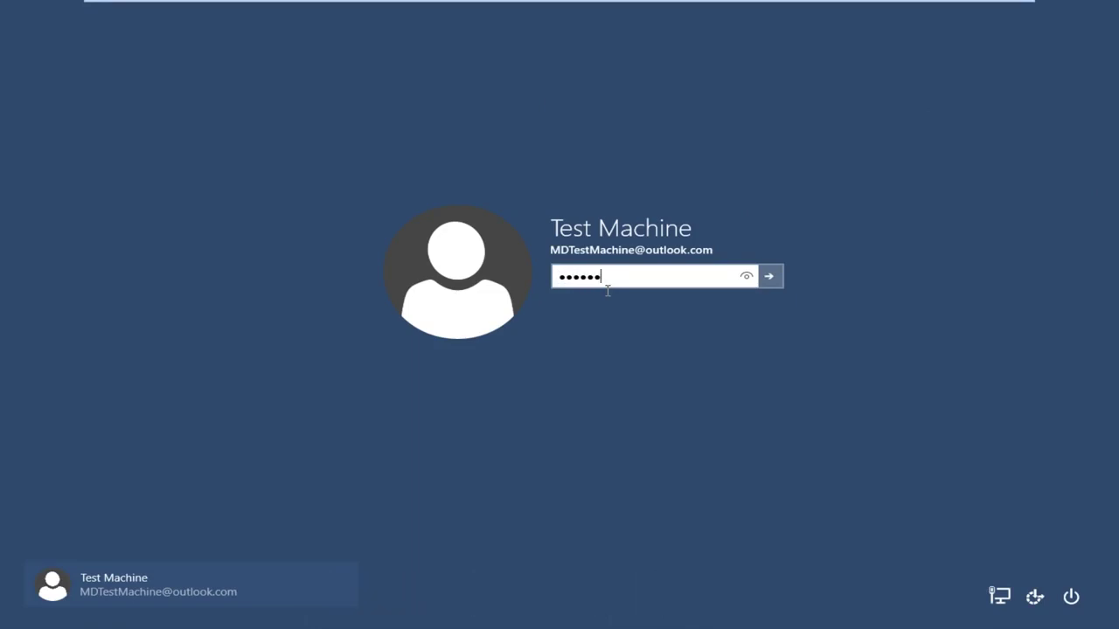
{"action": "type", "text": "••••••"}
{"action": "key", "text": "Return"}
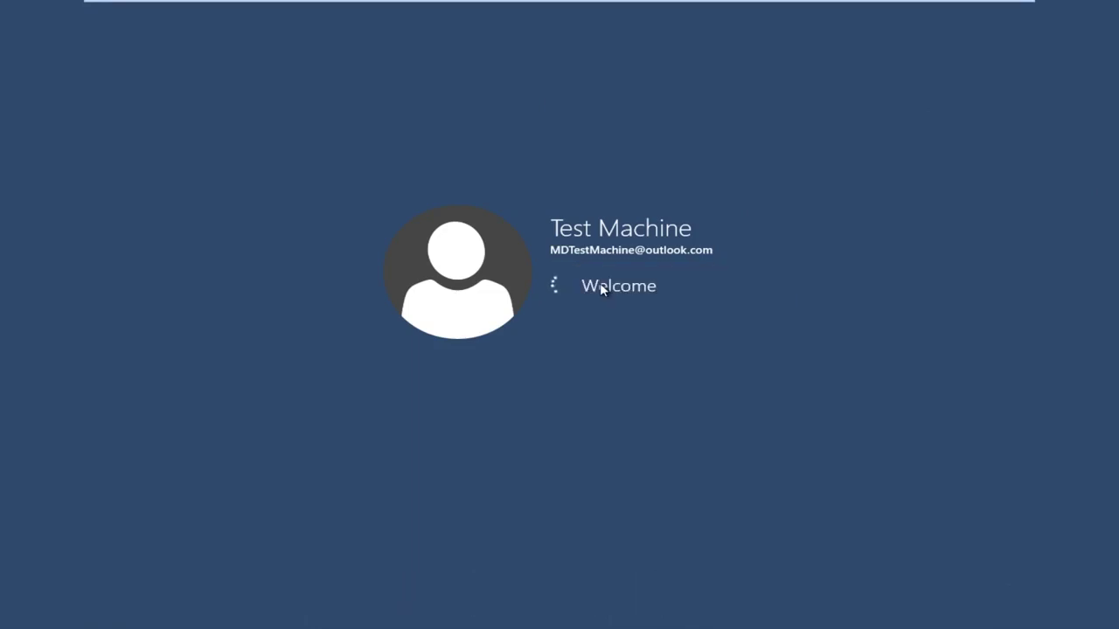